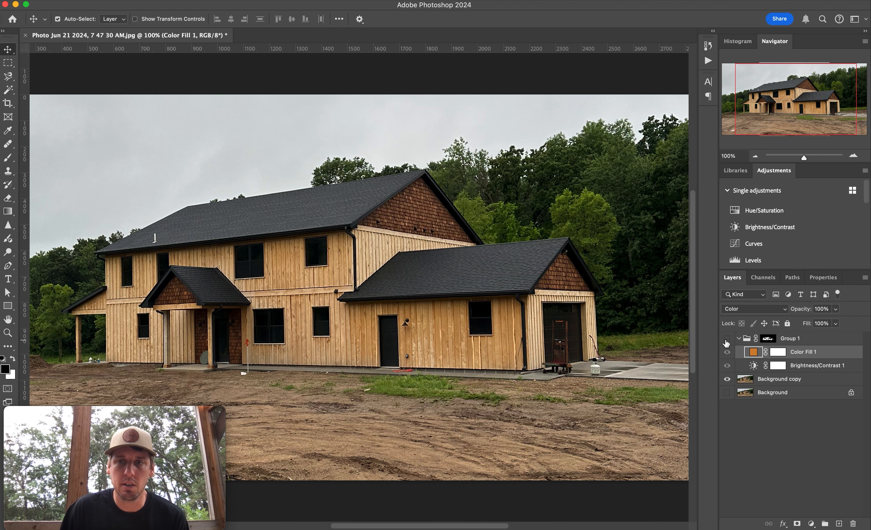
Toggle Group 1's visibility to compare the recoloured siding with the original, then collapse the group.
{"action": "left_click", "coordinate": [726, 339]}
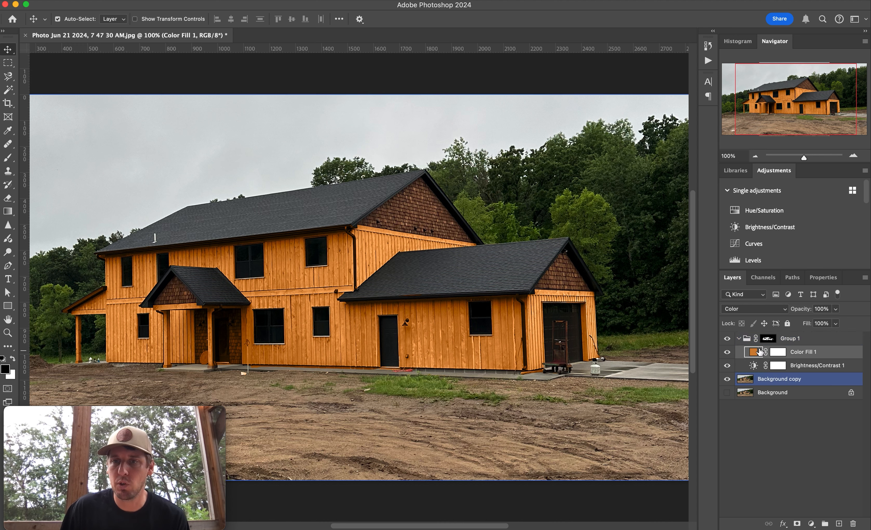
{"action": "left_click", "coordinate": [728, 342]}
{"action": "left_click", "coordinate": [728, 340]}
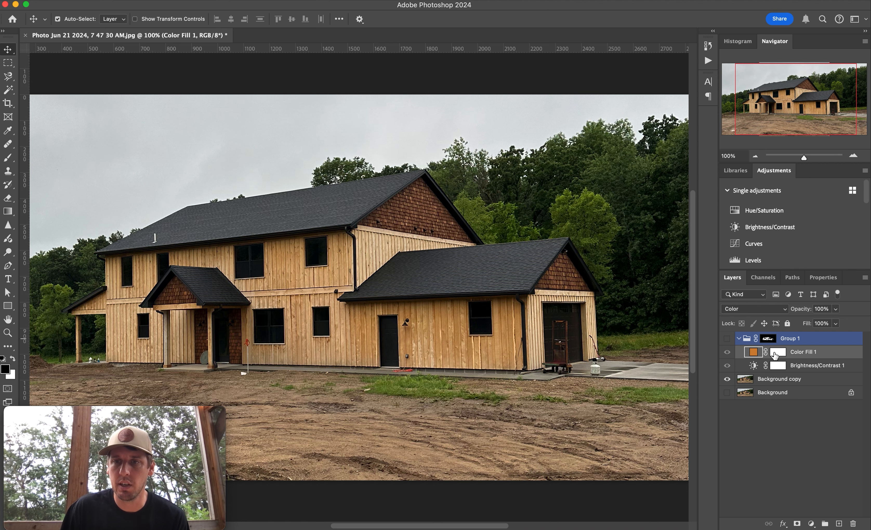
{"action": "left_click", "coordinate": [738, 340]}
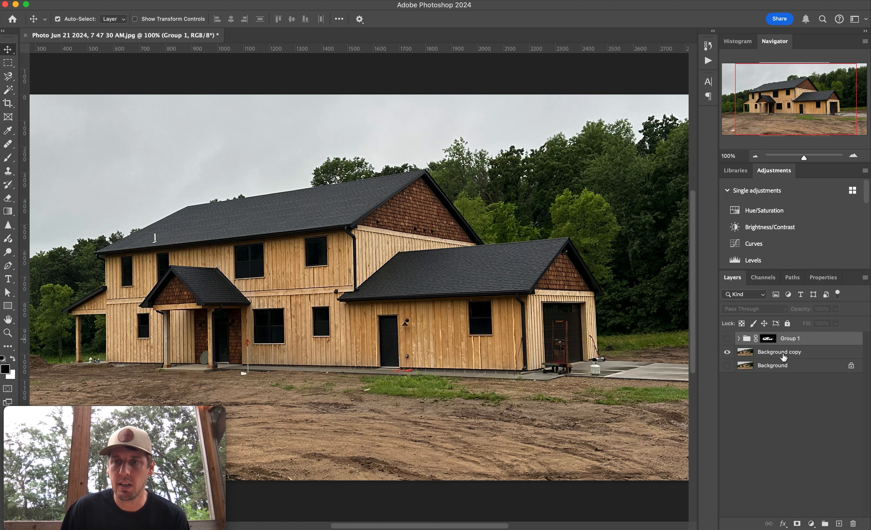
Hide the Background copy layer and duplicate the Background layer as Background copy 2.
{"action": "left_click", "coordinate": [726, 352]}
{"action": "left_click", "coordinate": [727, 366]}
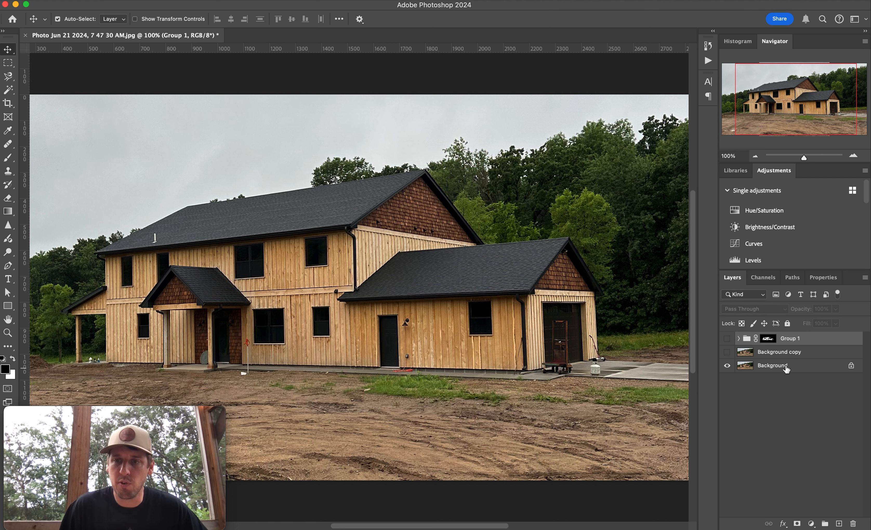
{"action": "left_click", "coordinate": [786, 369]}
{"action": "right_click", "coordinate": [806, 368]}
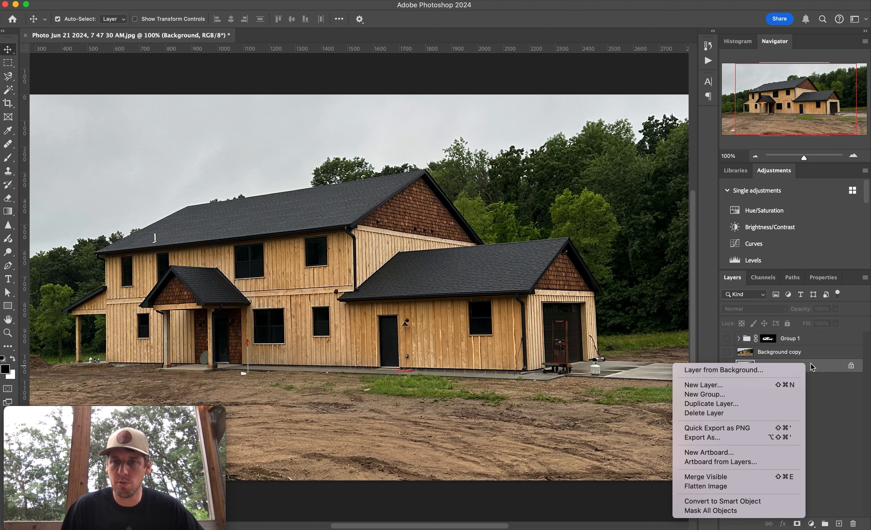
{"action": "left_click", "coordinate": [767, 407]}
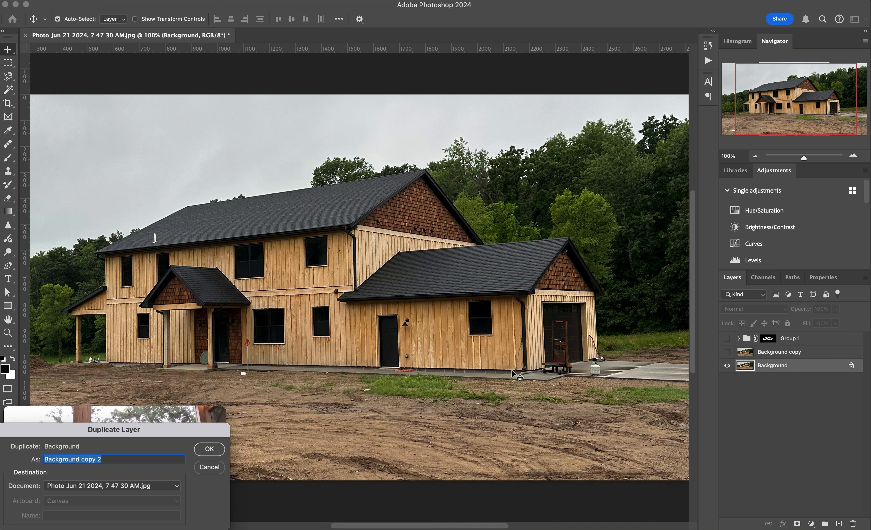
{"action": "key", "text": "Return"}
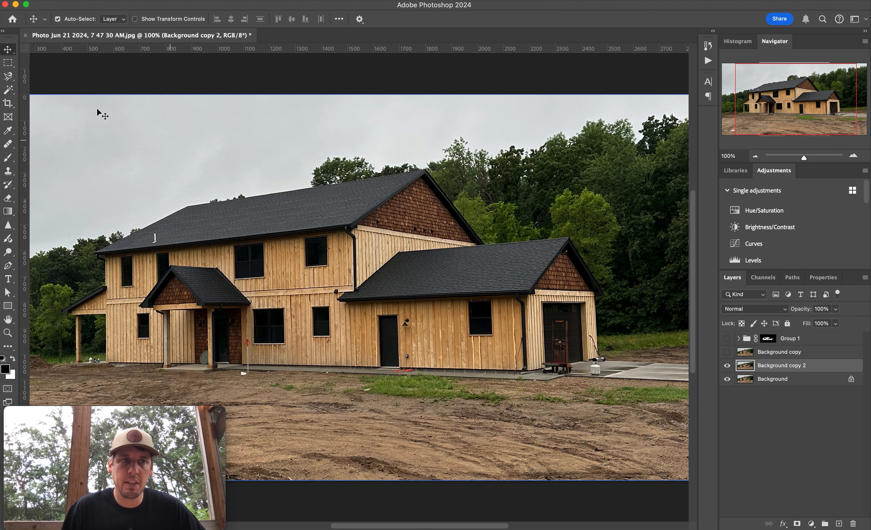
Select the house with the Object Selection tool by enclosing it in a rectangle.
{"action": "left_click", "coordinate": [8, 346]}
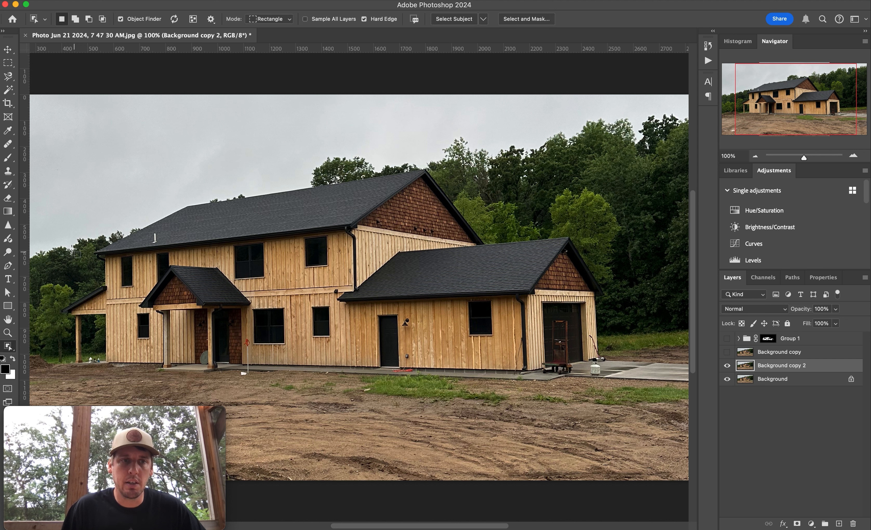
{"action": "left_click_drag", "start_coordinate": [326, 362], "coordinate": [617, 376]}
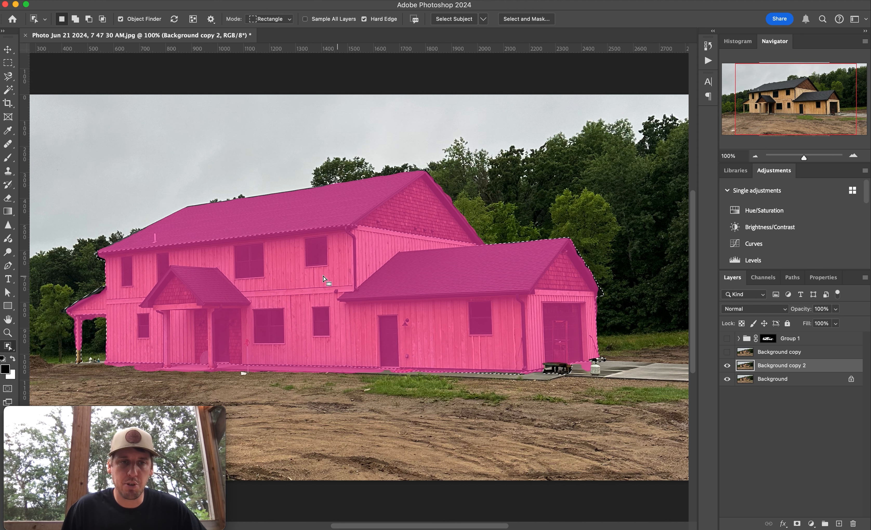
Subtract the porch and left-wing windows from the house selection.
{"action": "key", "text": "alt"}
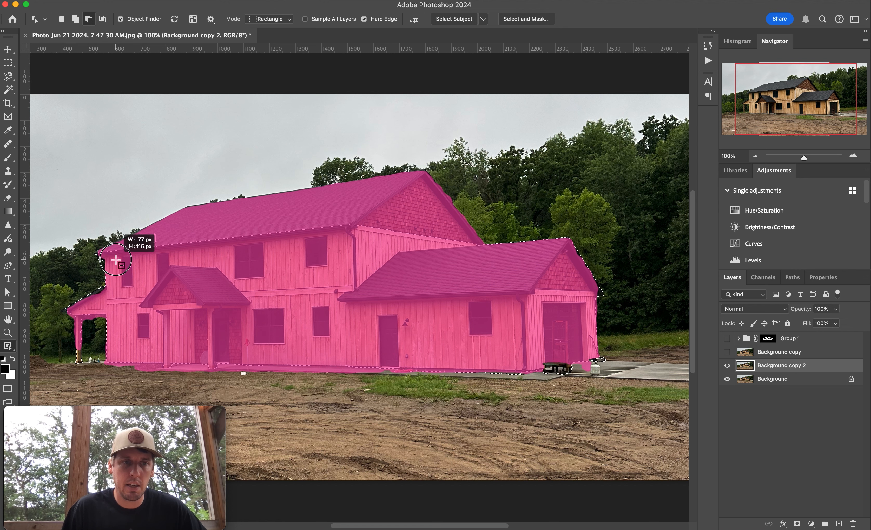
{"action": "left_click_drag", "start_coordinate": [116, 260], "coordinate": [117, 258]}
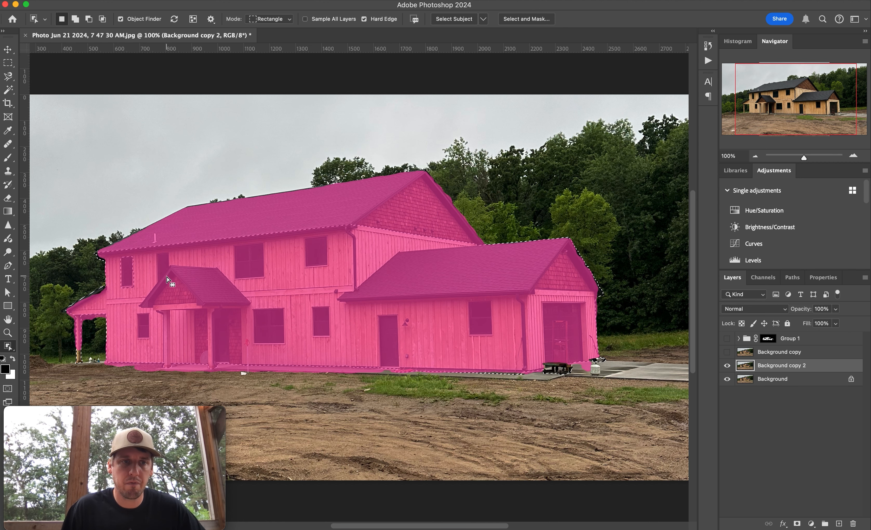
{"action": "key", "text": "alt"}
{"action": "left_click_drag", "start_coordinate": [155, 253], "coordinate": [175, 287]}
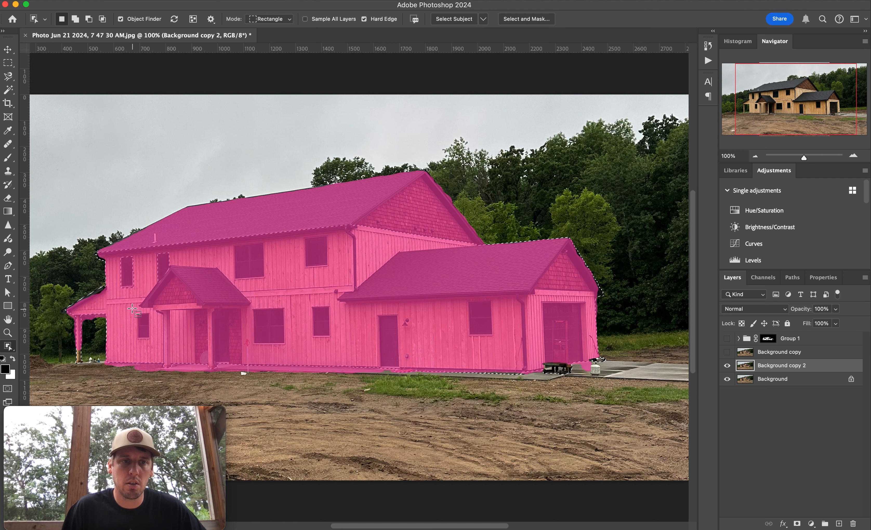
{"action": "left_click_drag", "start_coordinate": [135, 311], "coordinate": [151, 341]}
{"action": "key", "text": "alt"}
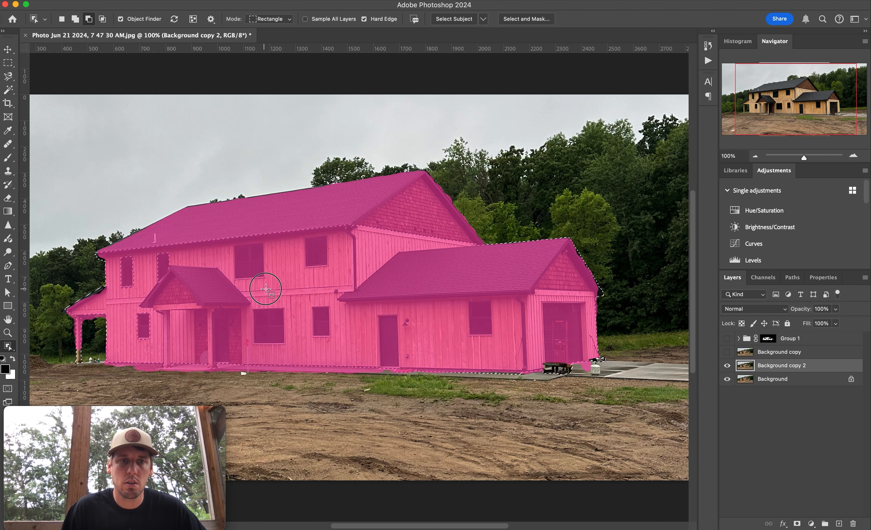
Subtract the remaining windows, the side door and the garage door from the house selection.
{"action": "left_click_drag", "start_coordinate": [268, 283], "coordinate": [231, 243]}
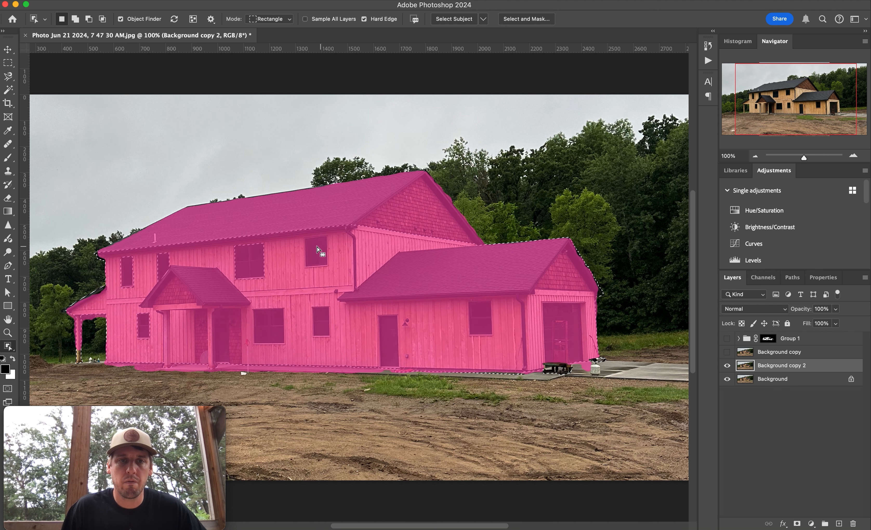
{"action": "left_click_drag", "start_coordinate": [304, 236], "coordinate": [330, 271]}
{"action": "left_click_drag", "start_coordinate": [251, 306], "coordinate": [289, 347]}
{"action": "left_click_drag", "start_coordinate": [310, 301], "coordinate": [330, 338]}
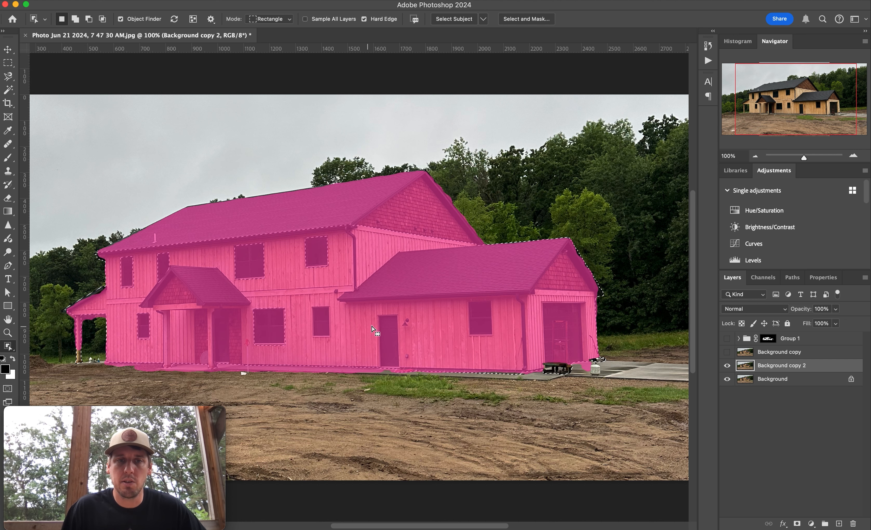
{"action": "left_click_drag", "start_coordinate": [375, 312], "coordinate": [399, 374]}
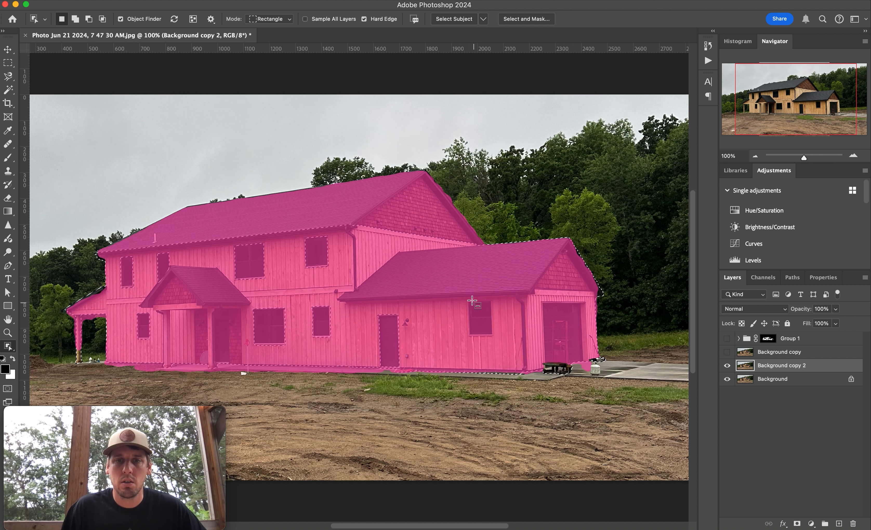
{"action": "left_click_drag", "start_coordinate": [469, 297], "coordinate": [496, 340]}
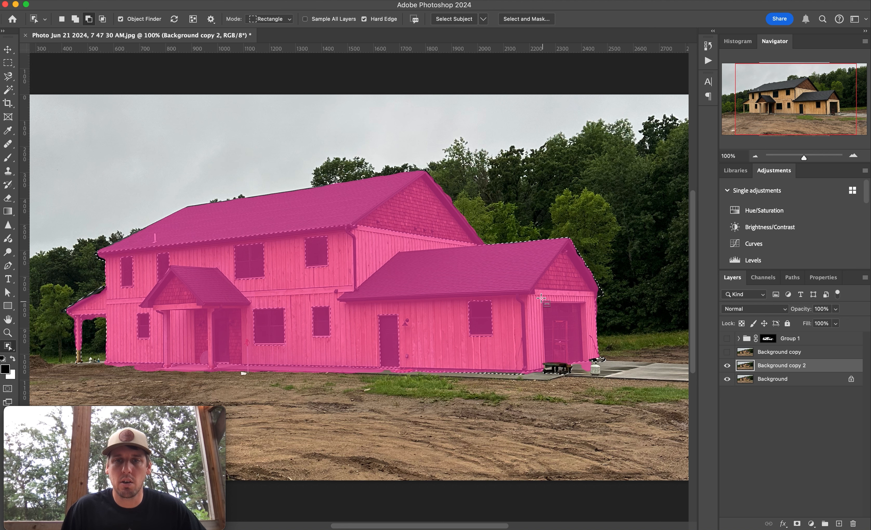
{"action": "left_click_drag", "start_coordinate": [541, 297], "coordinate": [583, 376]}
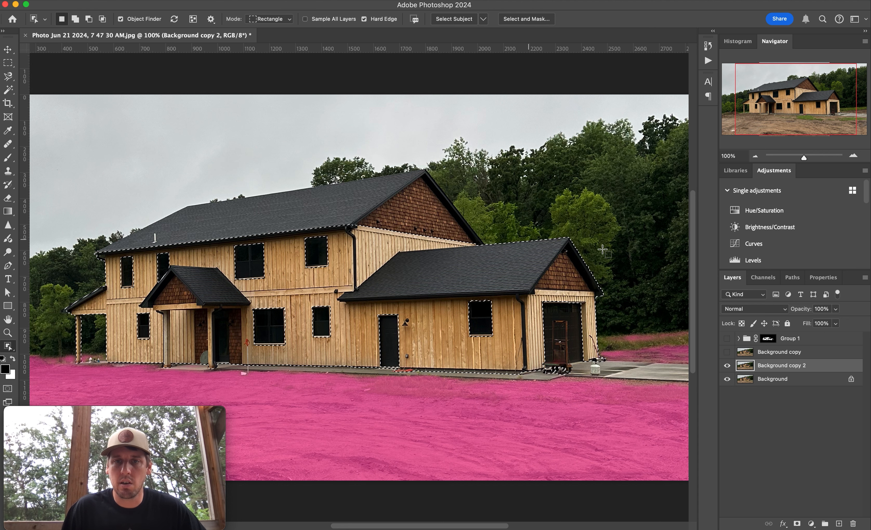
Refine the house selection along the roofline and base with further Object Selection drags.
{"action": "left_click_drag", "start_coordinate": [568, 237], "coordinate": [345, 304], "text": "alt"}
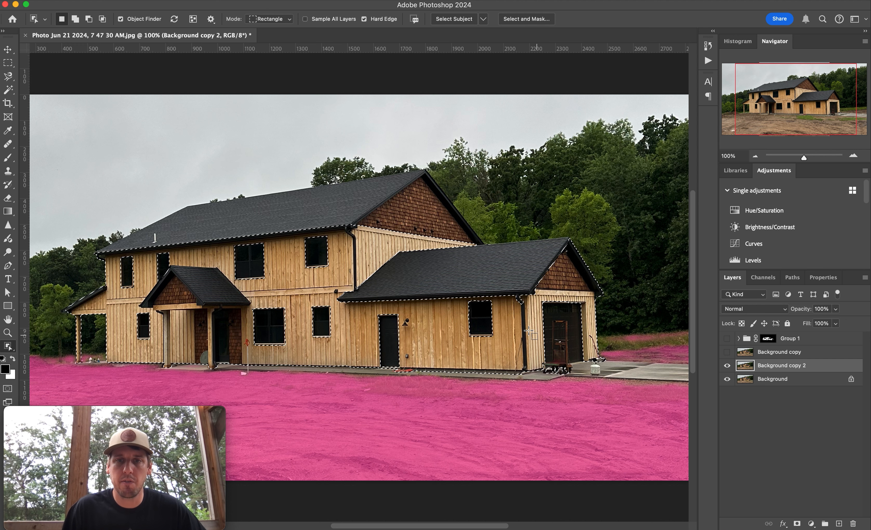
{"action": "key", "text": "alt"}
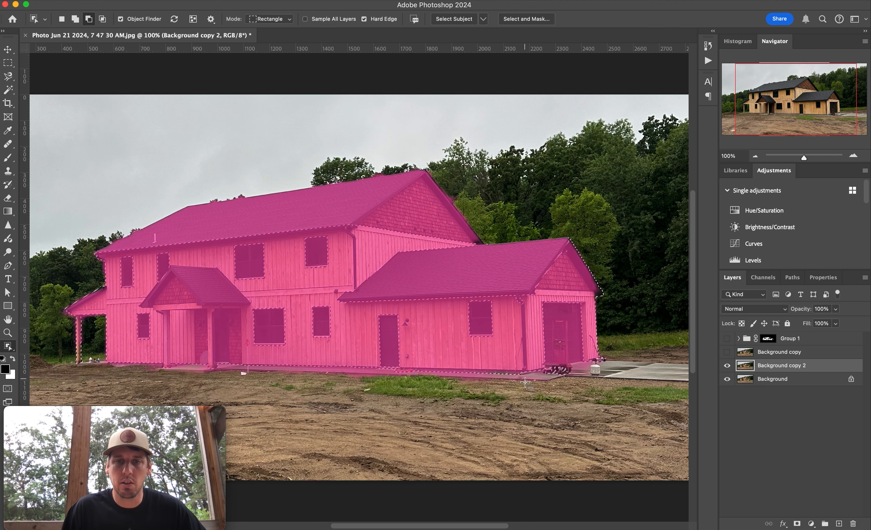
{"action": "left_click_drag", "start_coordinate": [523, 381], "coordinate": [229, 365]}
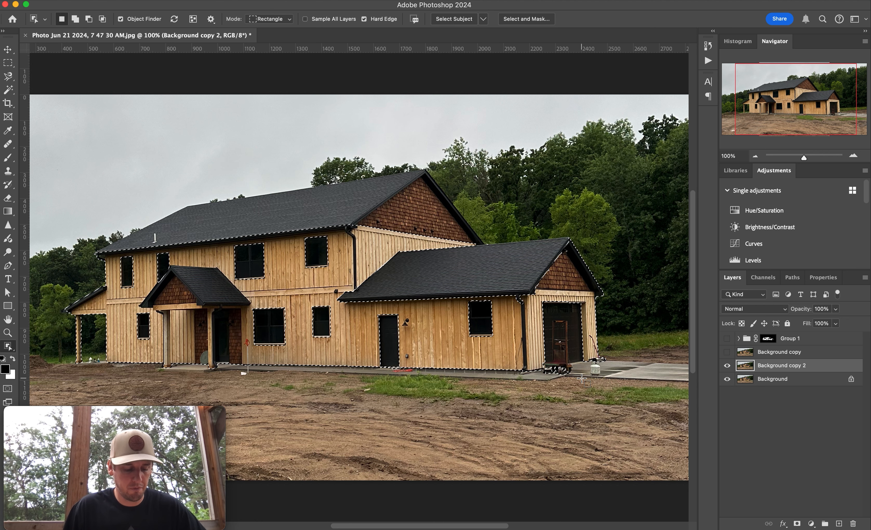
{"action": "key", "text": "alt"}
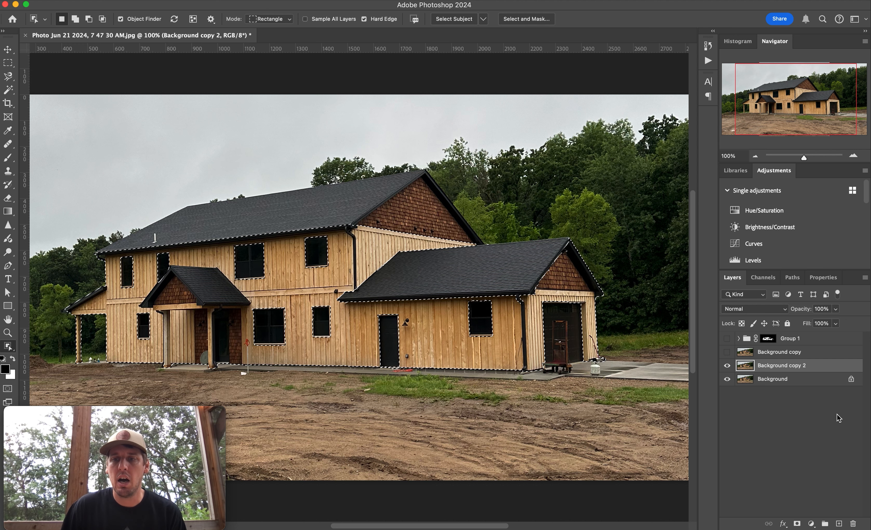
Create a new group and add a layer mask to it from the house selection.
{"action": "left_click", "coordinate": [825, 524]}
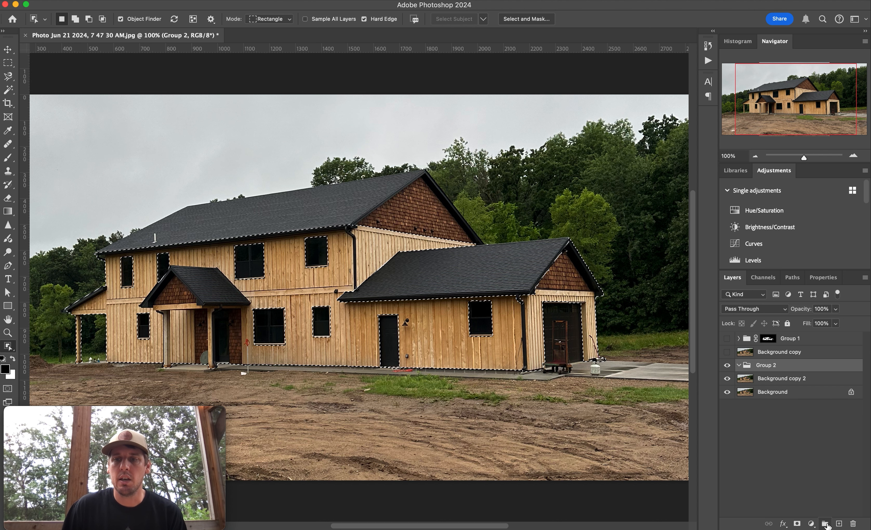
{"action": "left_click", "coordinate": [796, 524]}
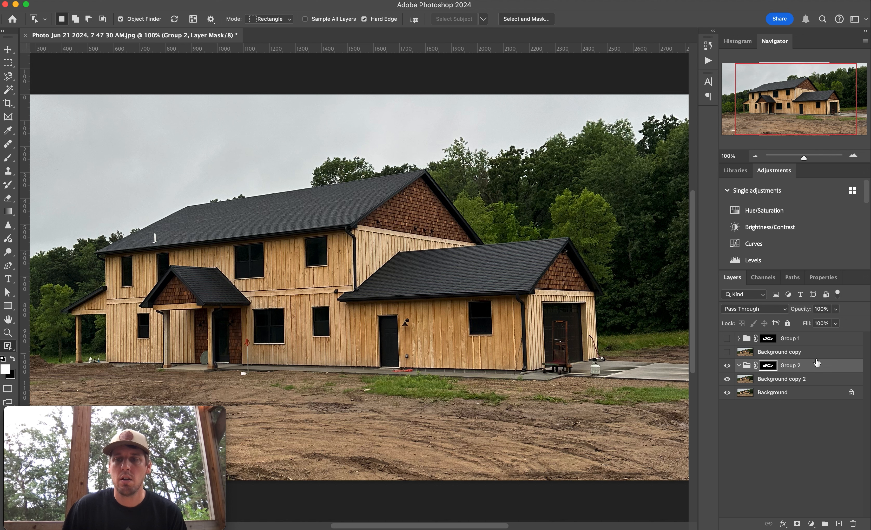
Add a Solid Color fill layer inside the masked group, choosing the orange colour #af7d1d.
{"action": "left_click", "coordinate": [811, 525]}
{"action": "mouse_move", "coordinate": [813, 526]}
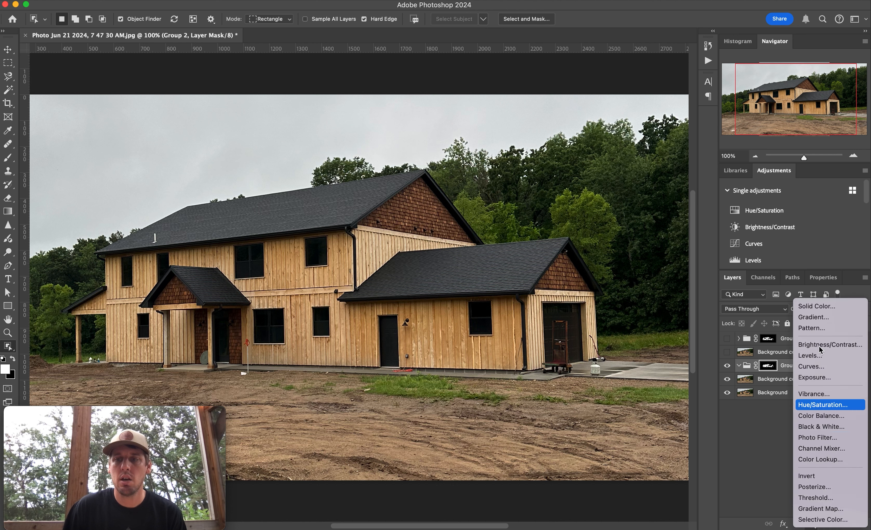
{"action": "left_click", "coordinate": [826, 309]}
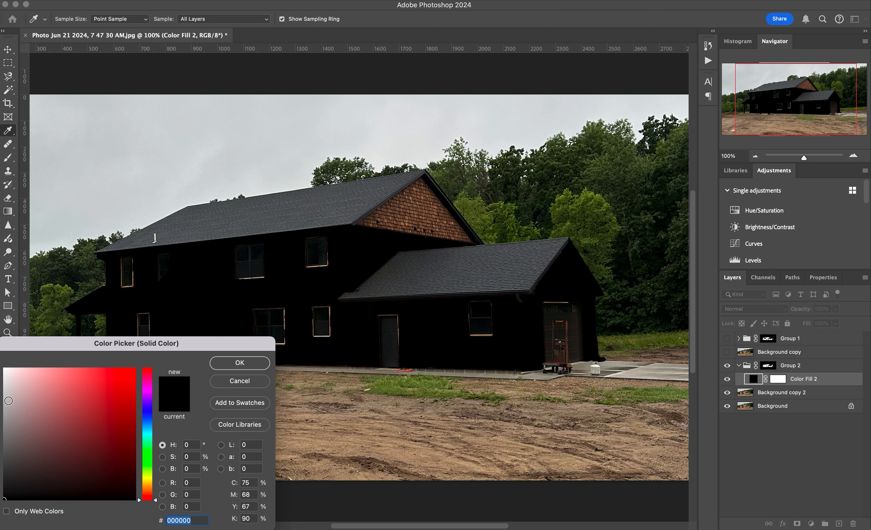
{"action": "left_click_drag", "start_coordinate": [149, 488], "coordinate": [148, 484]}
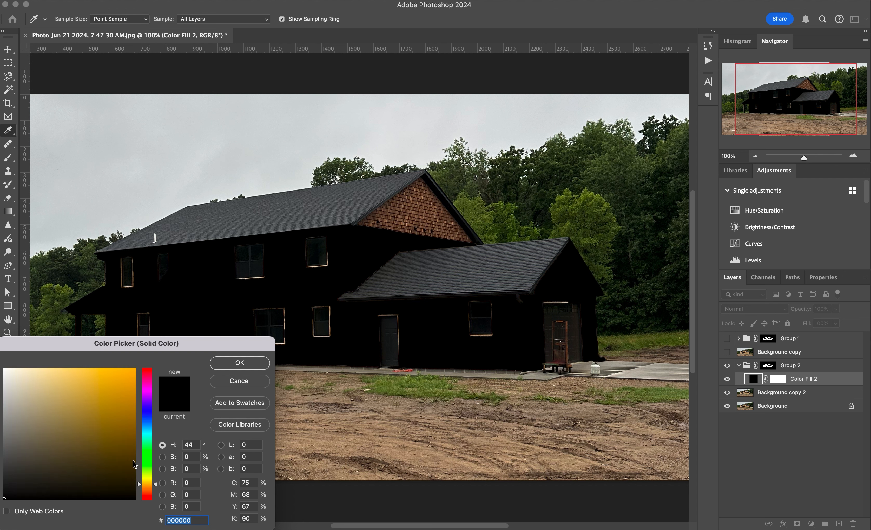
{"action": "left_click", "coordinate": [104, 404]}
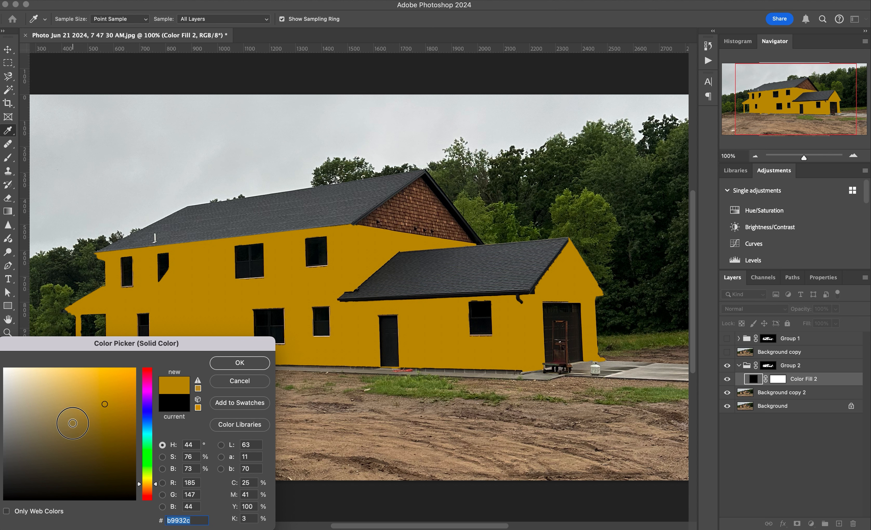
{"action": "left_click_drag", "start_coordinate": [72, 424], "coordinate": [94, 401]}
{"action": "left_click_drag", "start_coordinate": [156, 483], "coordinate": [155, 486]}
{"action": "left_click", "coordinate": [114, 409]}
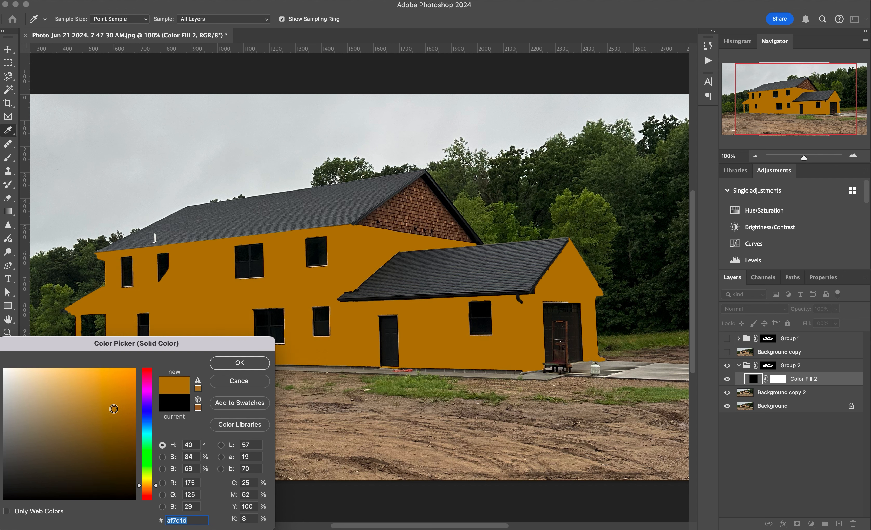
{"action": "left_click", "coordinate": [237, 363]}
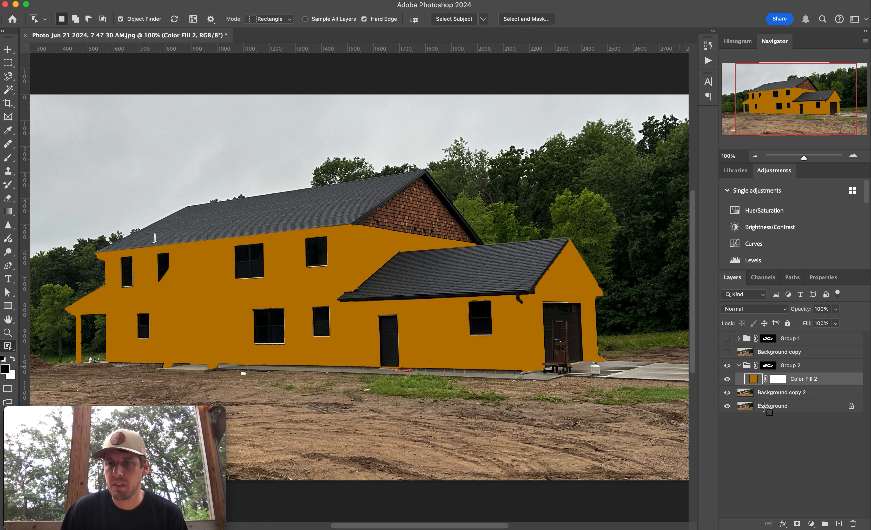
Add a Brightness/Contrast adjustment layer in the group and move Color Fill 2 above it.
{"action": "left_click", "coordinate": [811, 524]}
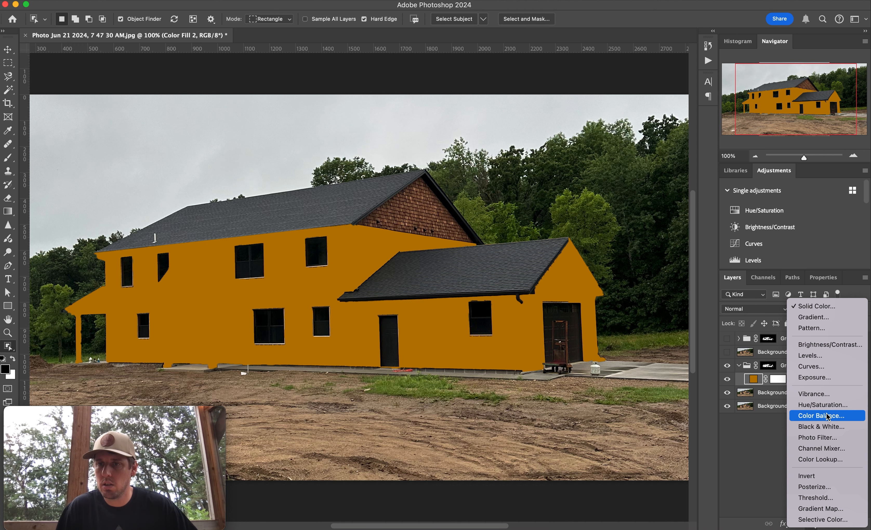
{"action": "left_click", "coordinate": [822, 344]}
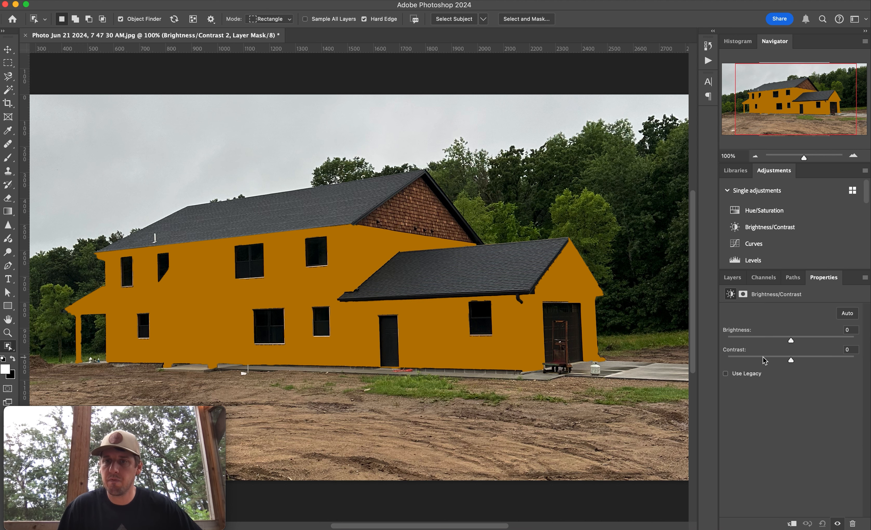
{"action": "left_click", "coordinate": [732, 277]}
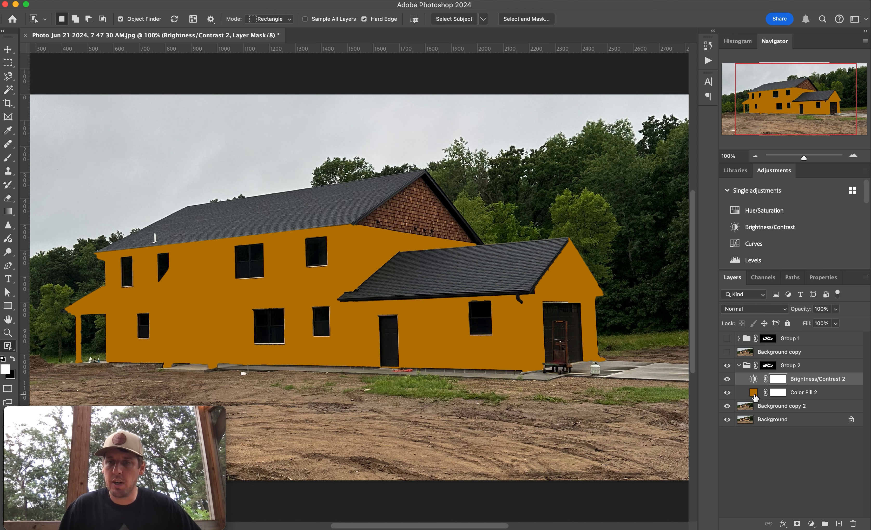
{"action": "left_click_drag", "start_coordinate": [755, 397], "coordinate": [769, 380]}
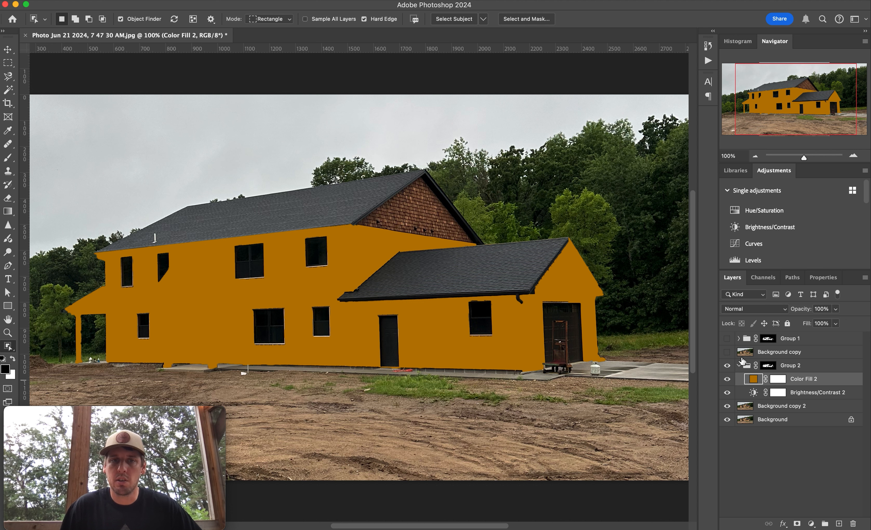
Set the Color Fill 2 layer's blend mode to Color.
{"action": "left_click", "coordinate": [784, 309]}
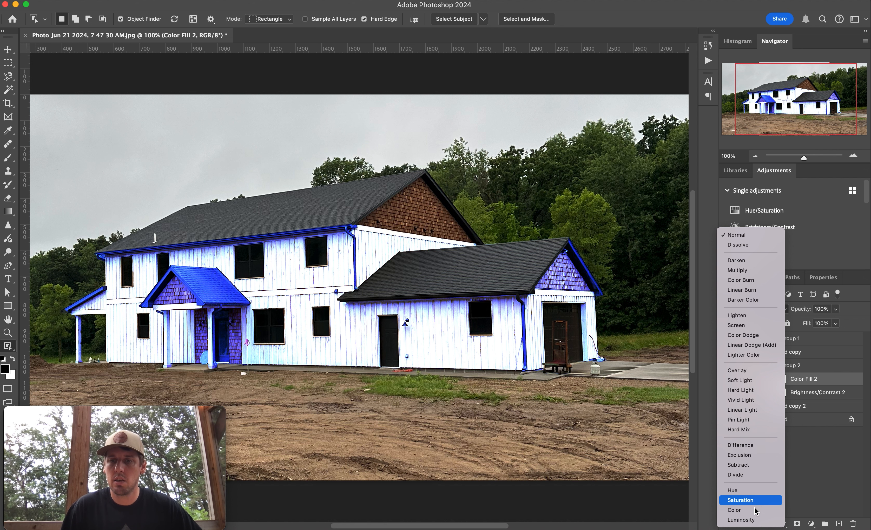
{"action": "left_click", "coordinate": [736, 510]}
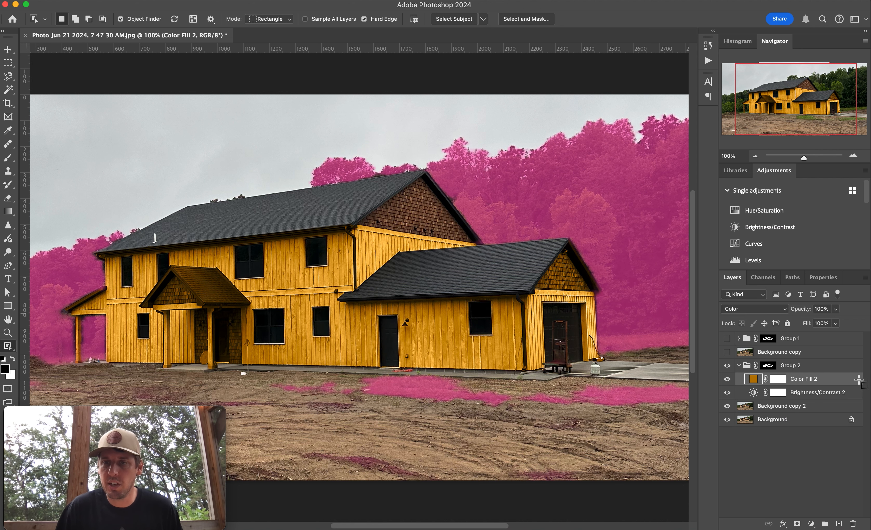
Lower the Brightness/Contrast 2 adjustment to brightness -8 and contrast -4, then return to the layers list.
{"action": "double_click", "coordinate": [753, 394]}
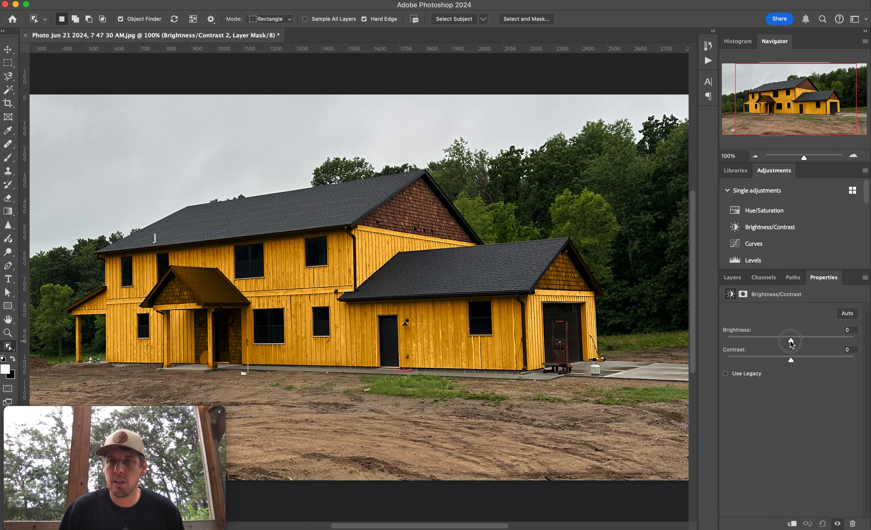
{"action": "mouse_move", "coordinate": [790, 343]}
{"action": "left_mouse_down"}
{"action": "mouse_move", "coordinate": [774, 344]}
{"action": "mouse_move", "coordinate": [783, 362]}
{"action": "mouse_move", "coordinate": [778, 342]}
{"action": "mouse_move", "coordinate": [787, 342]}
{"action": "left_mouse_up"}
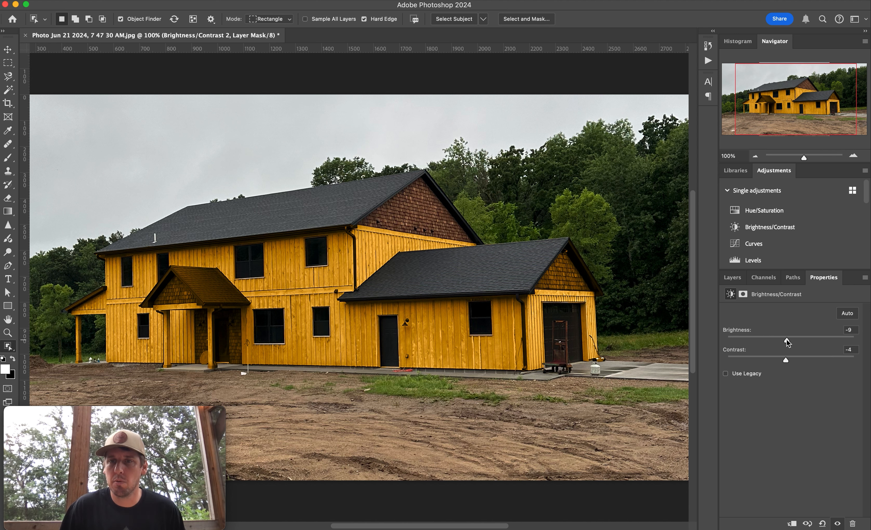
{"action": "left_click", "coordinate": [732, 278]}
{"action": "key", "text": "backslash"}
{"action": "key", "text": "backslash"}
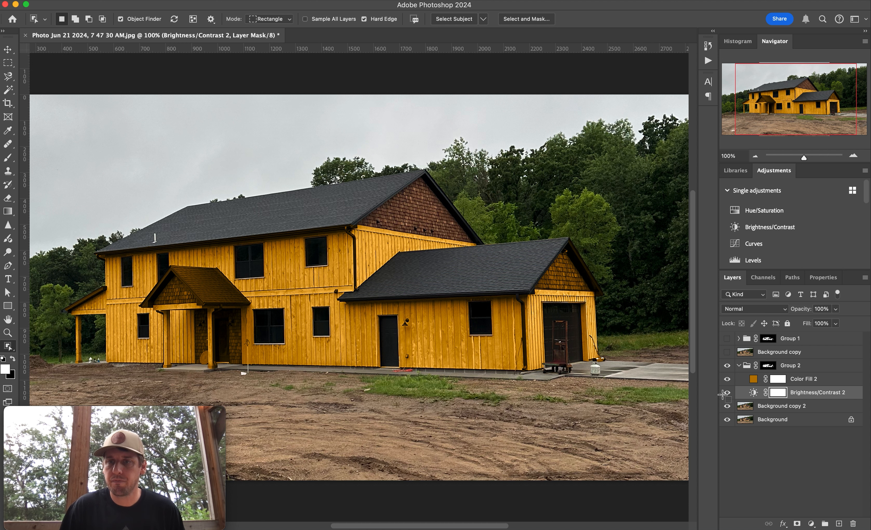
{"action": "left_click", "coordinate": [754, 383]}
{"action": "double_click", "coordinate": [754, 383]}
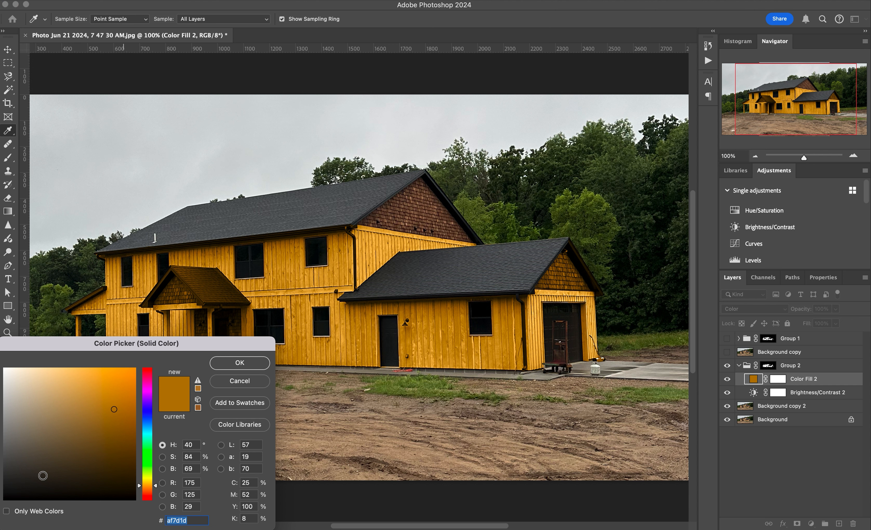
{"action": "left_click", "coordinate": [10, 465]}
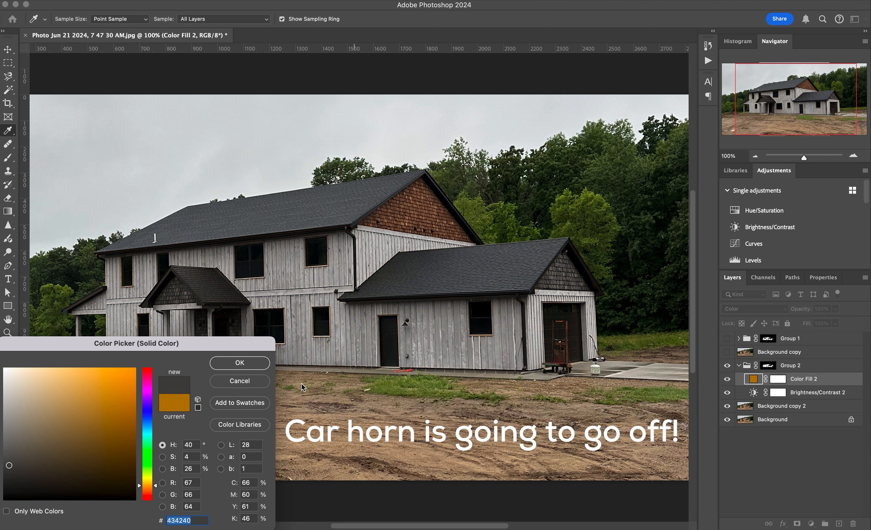
{"action": "left_click", "coordinate": [239, 382]}
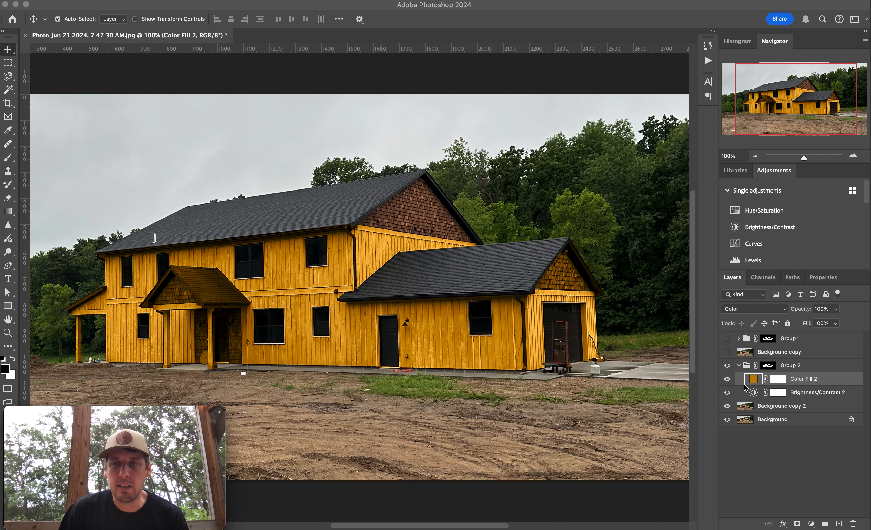
Change the Color Fill 2 colour to the light blue-grey #afb3b8 in its colour picker and confirm.
{"action": "double_click", "coordinate": [753, 379]}
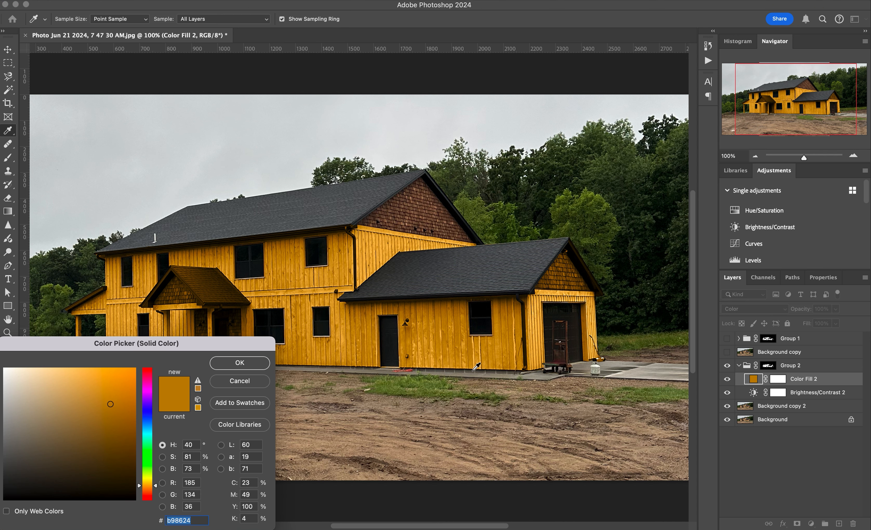
{"action": "left_click_drag", "start_coordinate": [175, 350], "coordinate": [447, 351]}
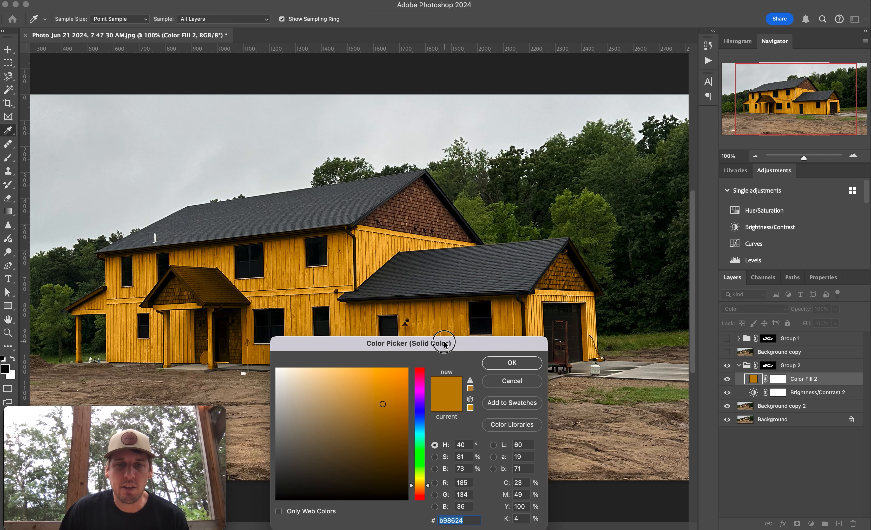
{"action": "left_click", "coordinate": [282, 441]}
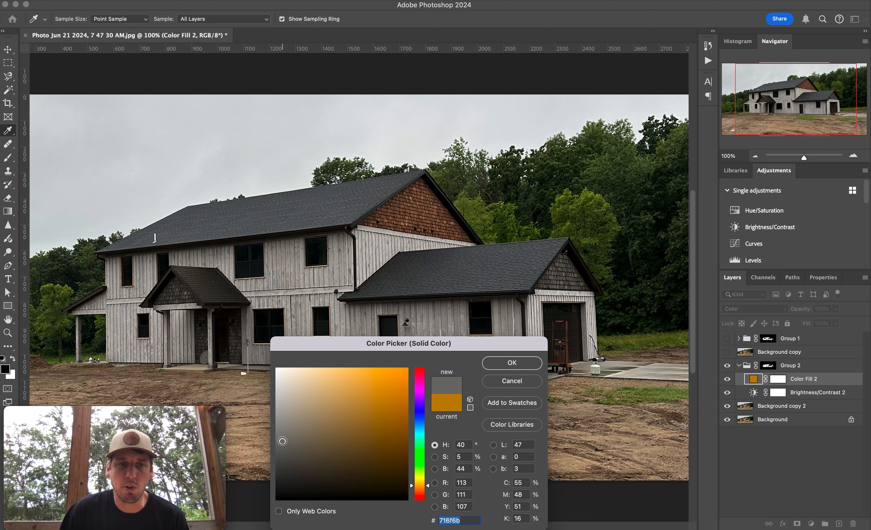
{"action": "left_click_drag", "start_coordinate": [279, 440], "coordinate": [277, 429]}
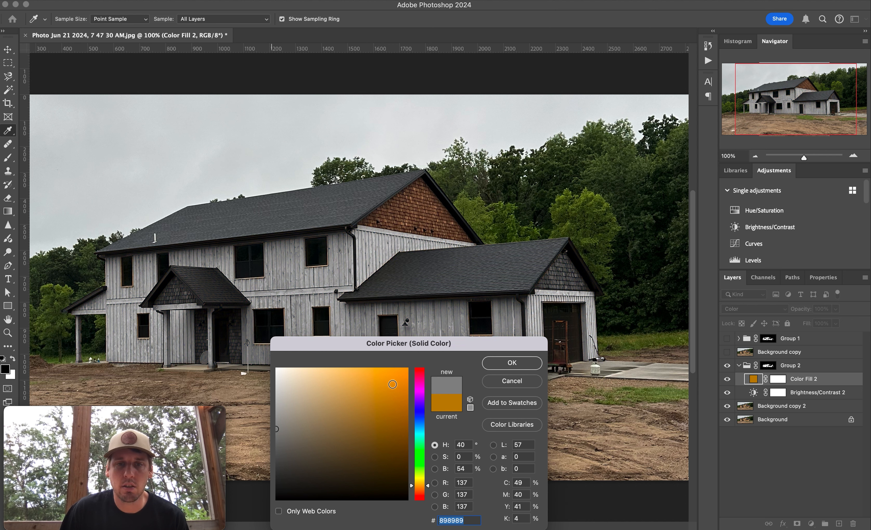
{"action": "left_click", "coordinate": [420, 422]}
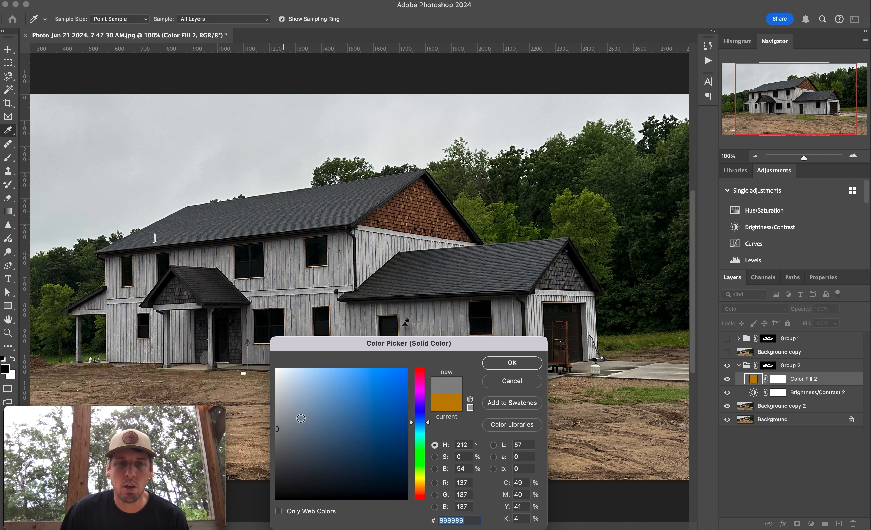
{"action": "left_click", "coordinate": [348, 413]}
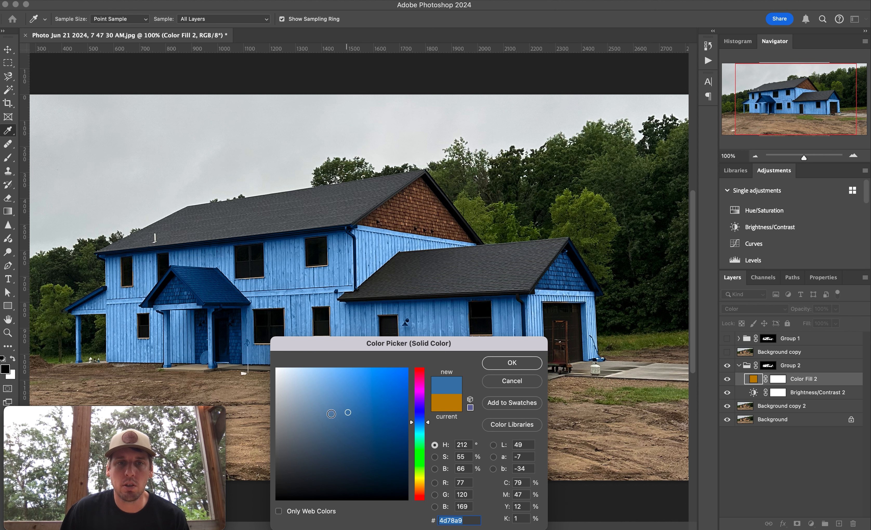
{"action": "left_click", "coordinate": [283, 405]}
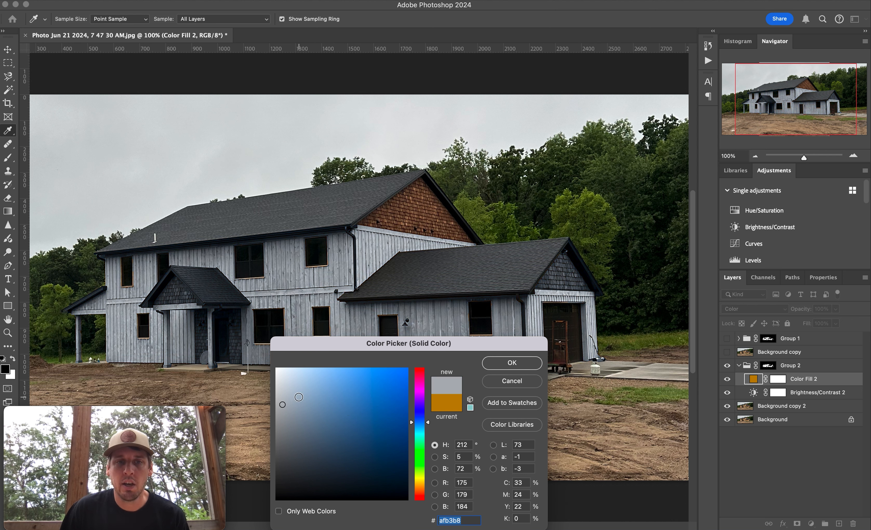
{"action": "left_click", "coordinate": [512, 366]}
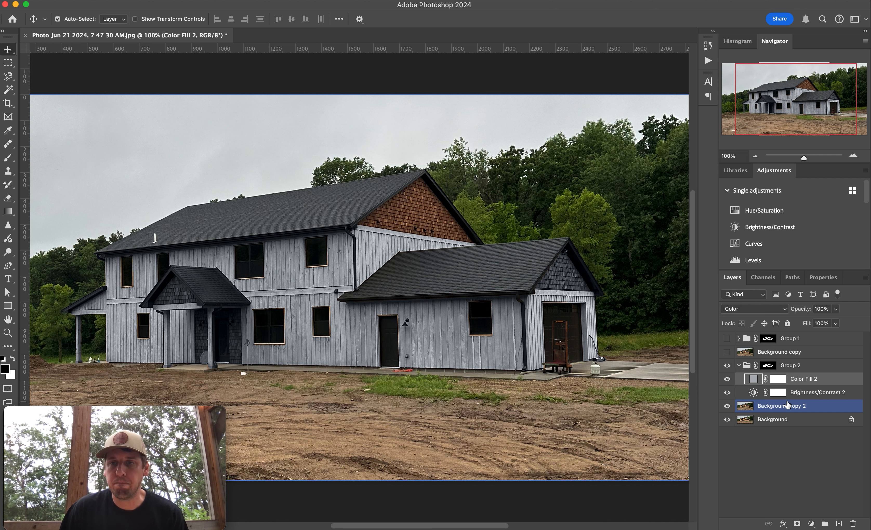